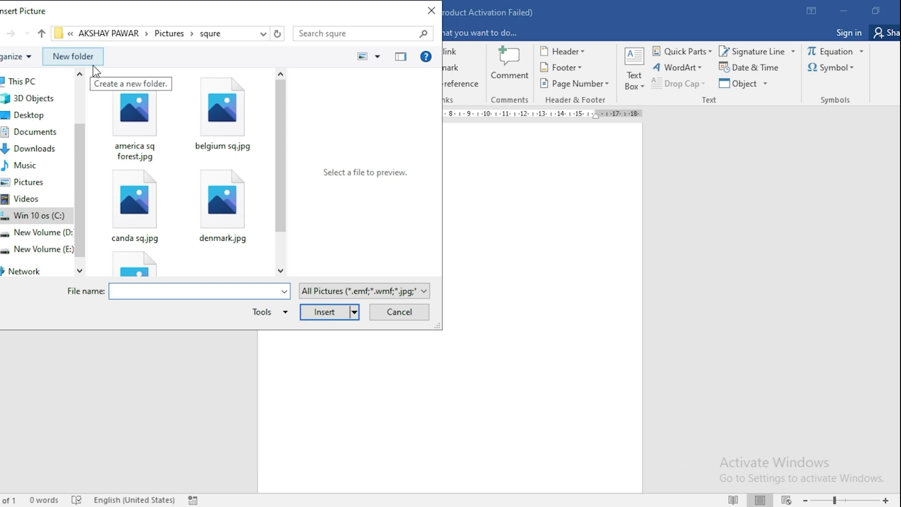
Insert the picture denmark.jpg and give it the oval picture style with a black frame and a shadow below.
{"action": "left_click", "coordinate": [210, 219]}
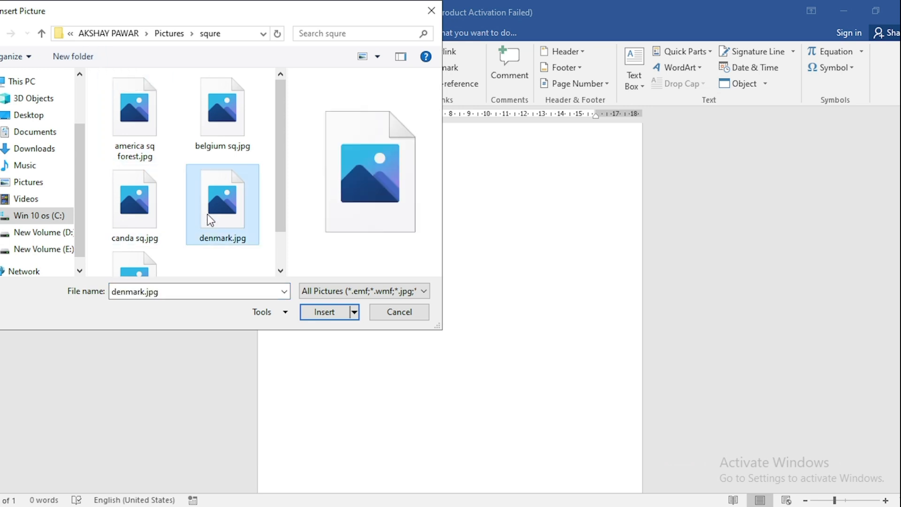
{"action": "left_click", "coordinate": [318, 315]}
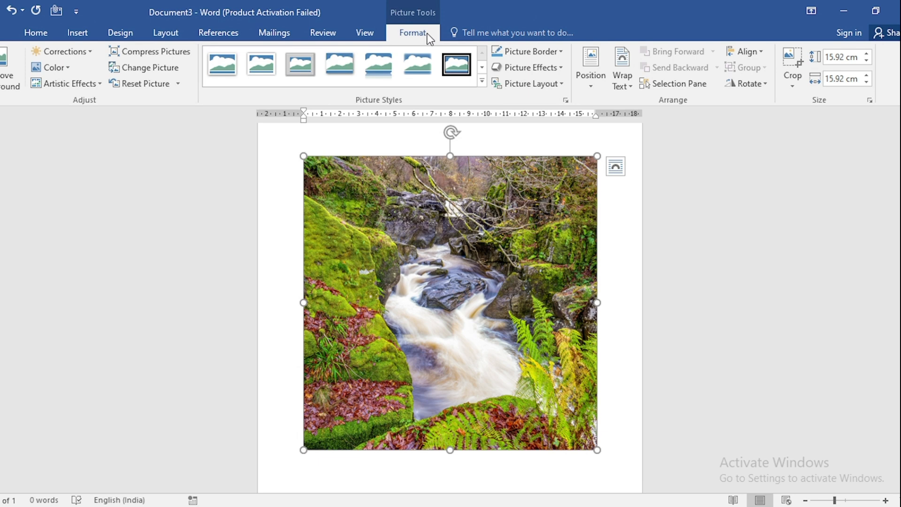
{"action": "left_click", "coordinate": [481, 81]}
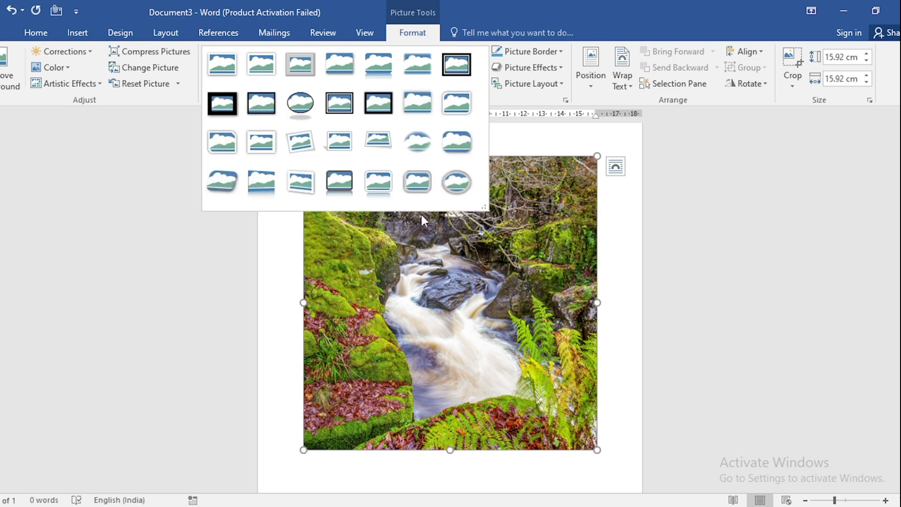
{"action": "left_click", "coordinate": [306, 113]}
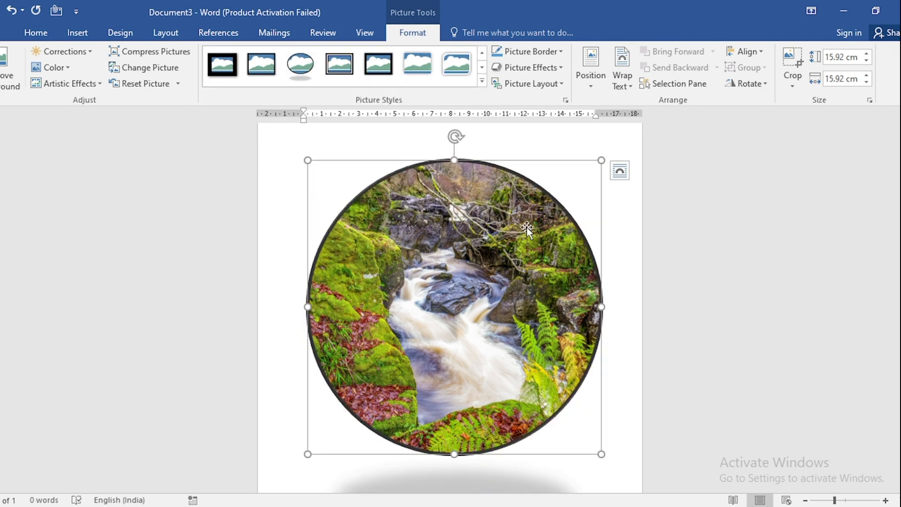
{"action": "scroll", "coordinate": [433, 381], "scroll_direction": "down", "scroll_amount": 2}
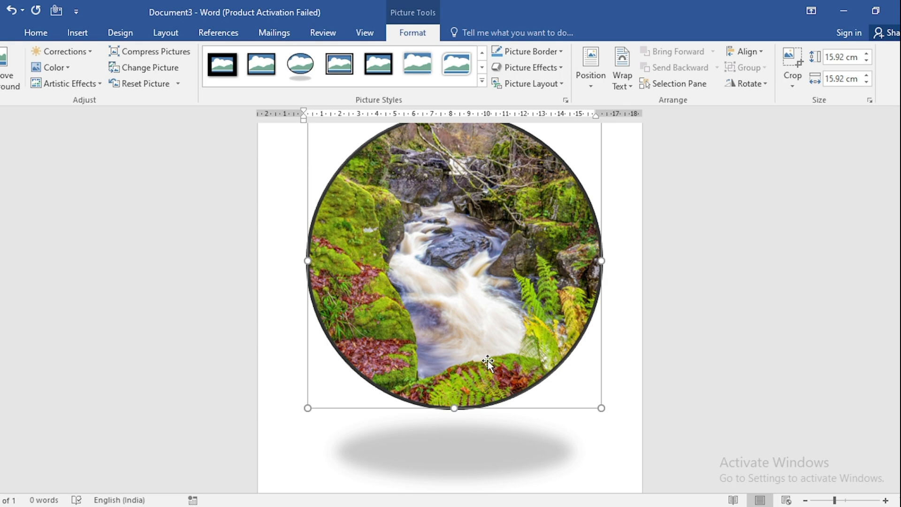
{"action": "scroll", "coordinate": [486, 363], "scroll_direction": "up", "scroll_amount": 1}
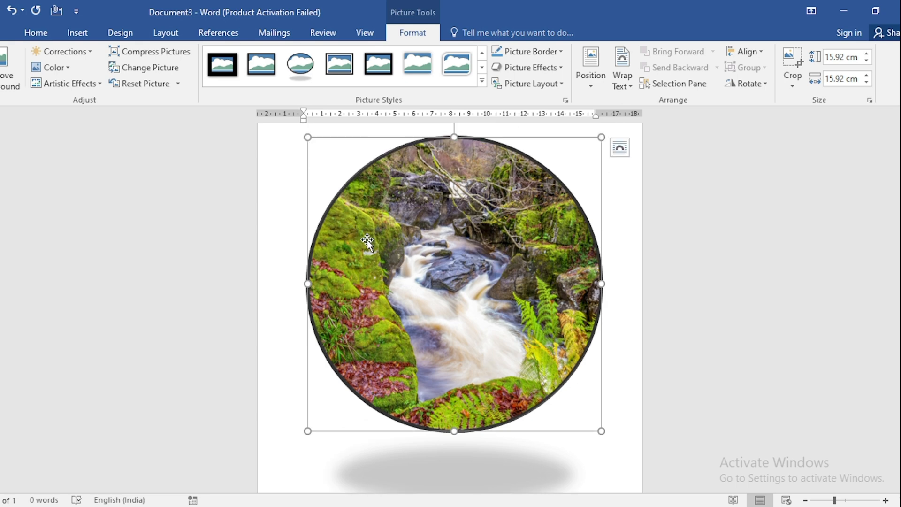
Set the oval picture's height and width to 10 cm each.
{"action": "double_click", "coordinate": [845, 57]}
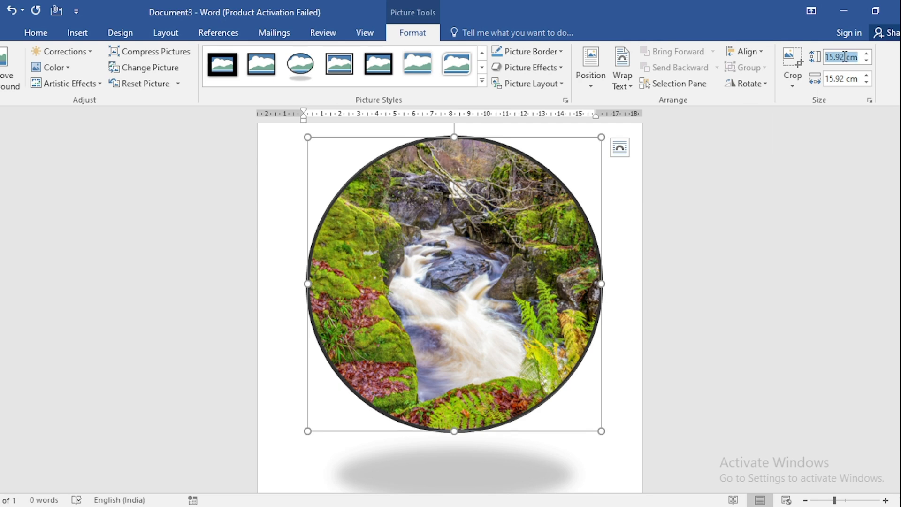
{"action": "type", "text": "0"}
{"action": "key", "text": "BackSpace"}
{"action": "type", "text": "10"}
{"action": "left_click", "coordinate": [839, 81]}
{"action": "type", "text": "10"}
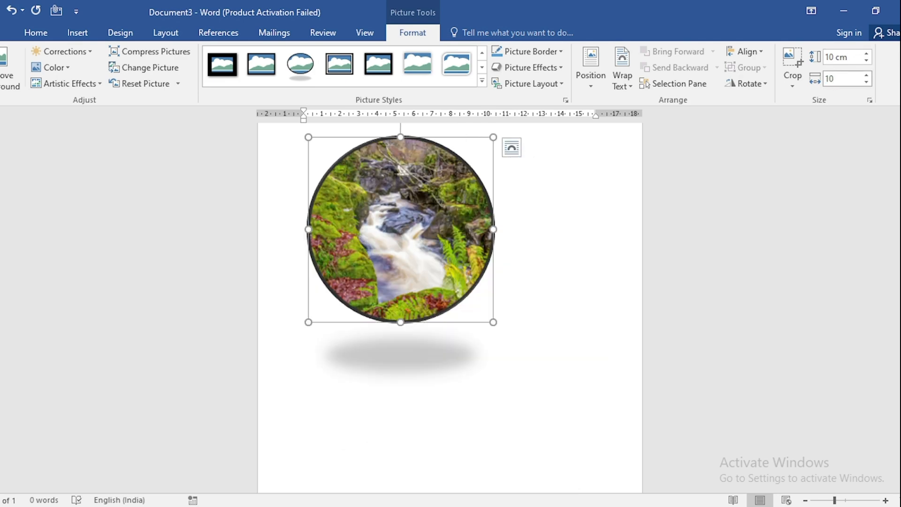
{"action": "key", "text": "Return"}
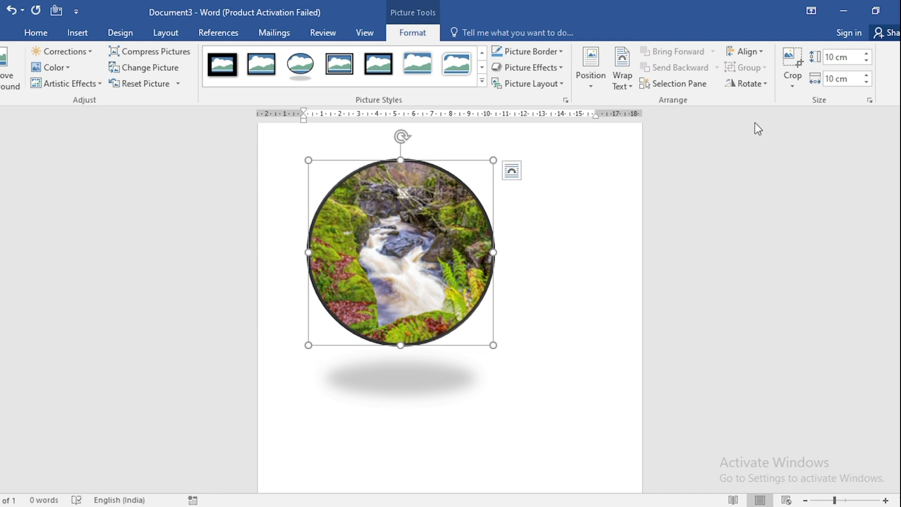
Unlock the picture's aspect ratio and set its absolute height and width to 15 cm each.
{"action": "left_click", "coordinate": [870, 100]}
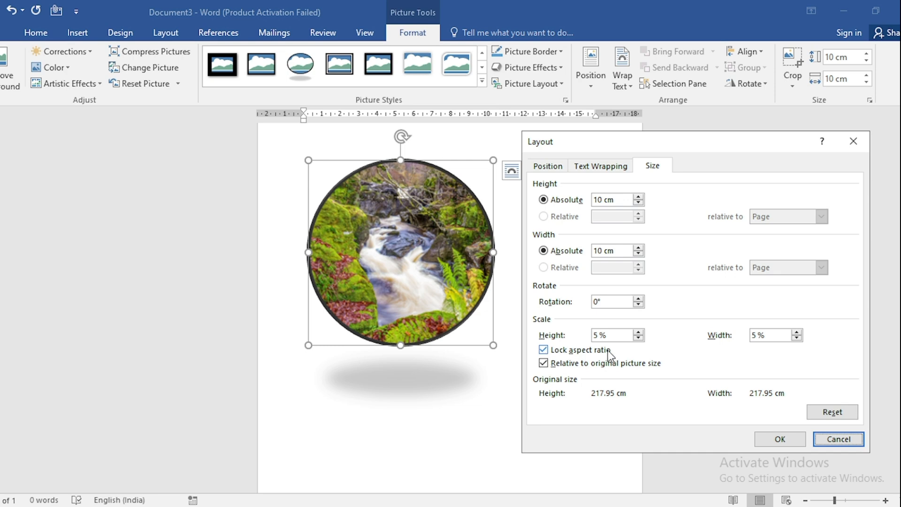
{"action": "left_click", "coordinate": [544, 349]}
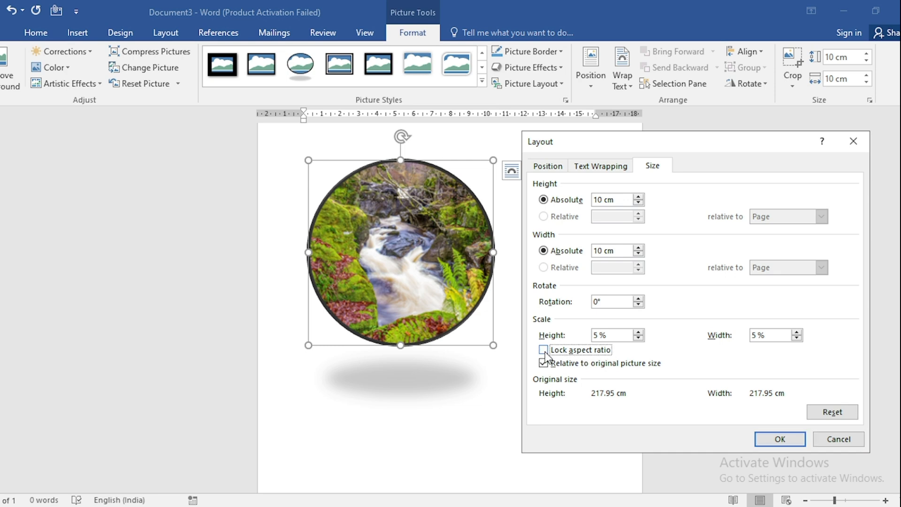
{"action": "left_click_drag", "start_coordinate": [616, 200], "coordinate": [577, 201]}
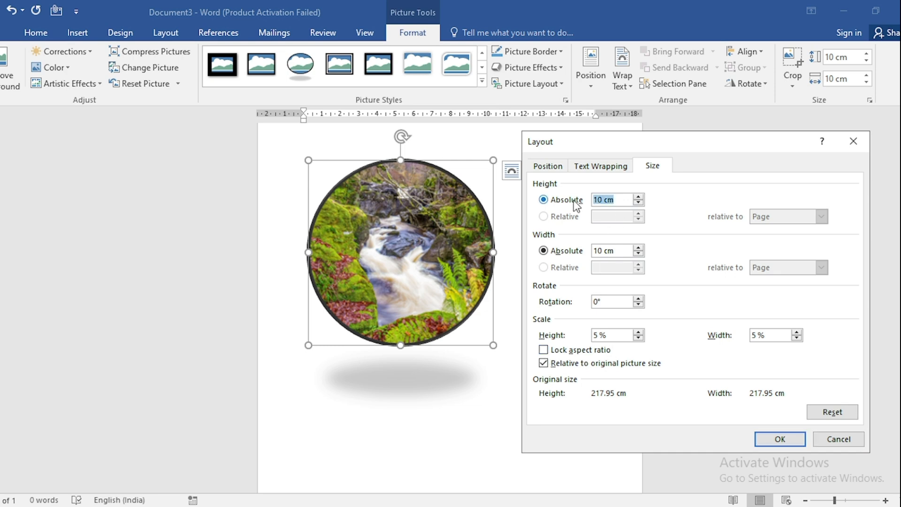
{"action": "type", "text": "15"}
{"action": "left_click", "coordinate": [625, 249]}
{"action": "left_click_drag", "start_coordinate": [625, 249], "coordinate": [570, 254]}
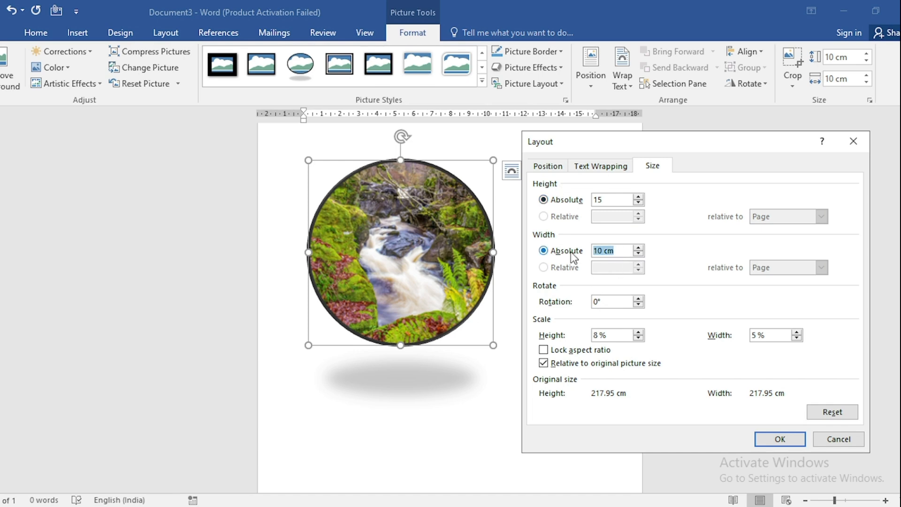
{"action": "type", "text": "15"}
{"action": "left_click", "coordinate": [799, 439]}
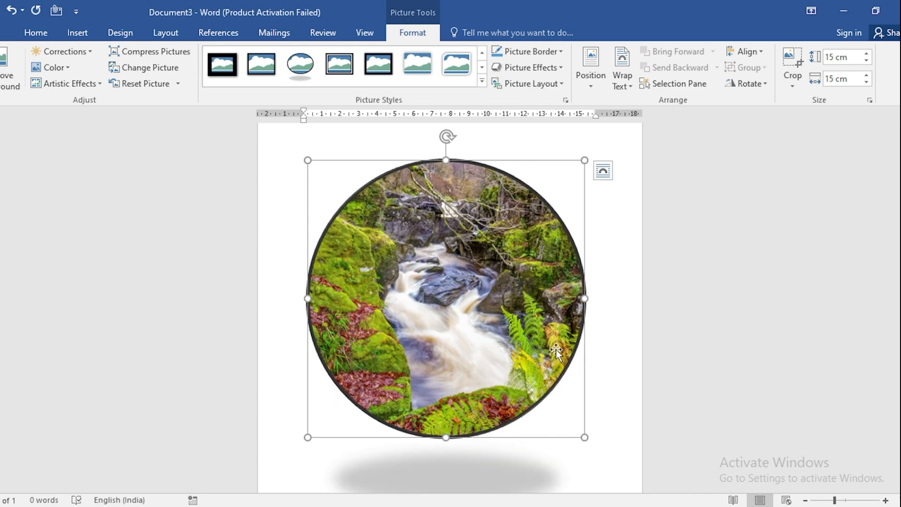
Format the circular picture with the No Shadow preset and No line to remove its shadow and black outline.
{"action": "right_click", "coordinate": [485, 310]}
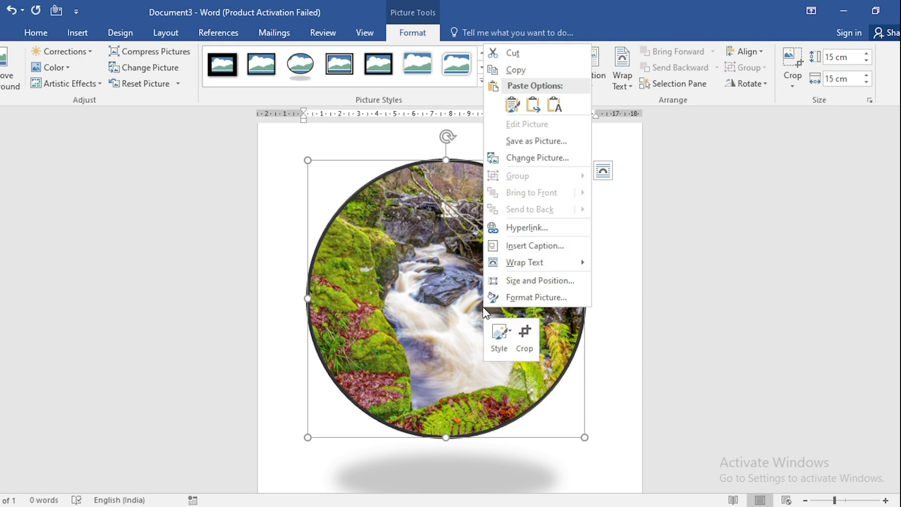
{"action": "left_click", "coordinate": [518, 295]}
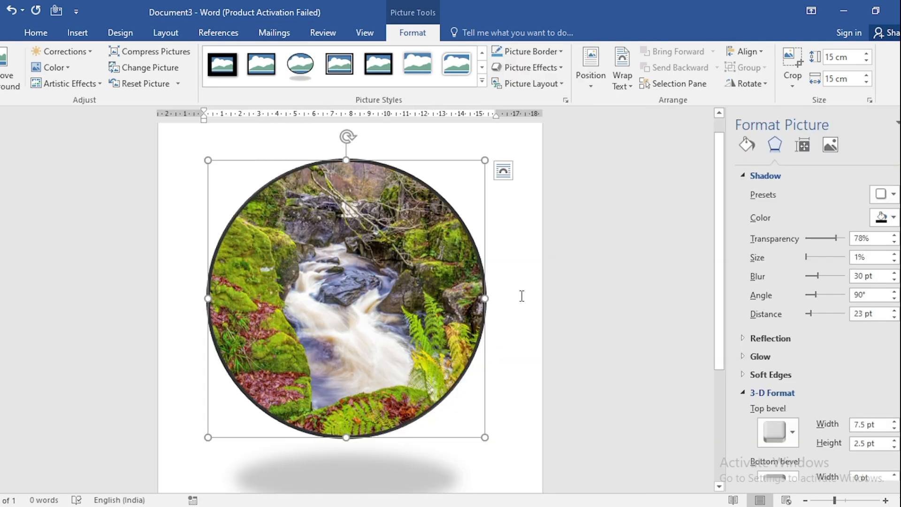
{"action": "left_click", "coordinate": [886, 194]}
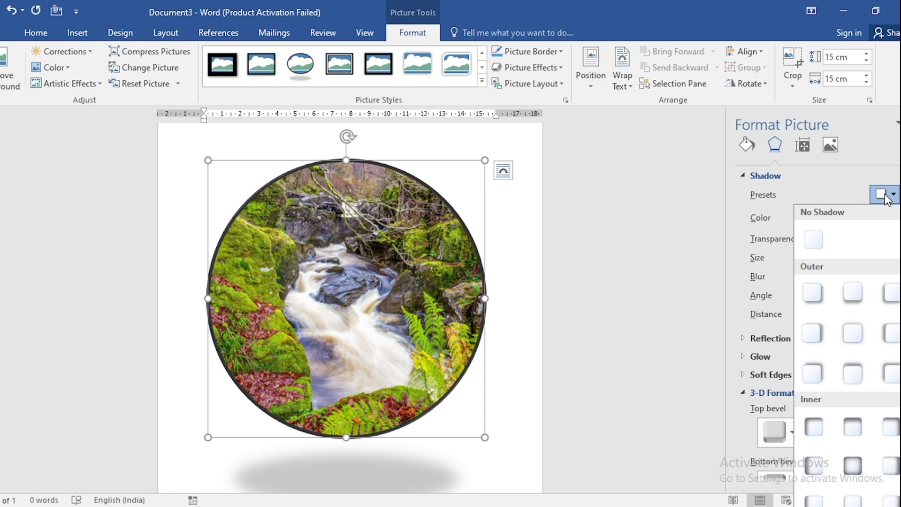
{"action": "left_click", "coordinate": [824, 242]}
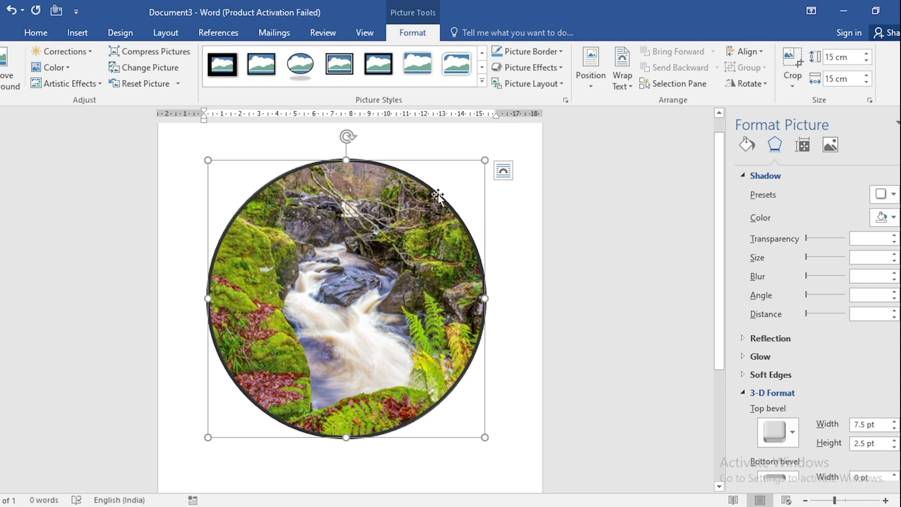
{"action": "left_click", "coordinate": [746, 146]}
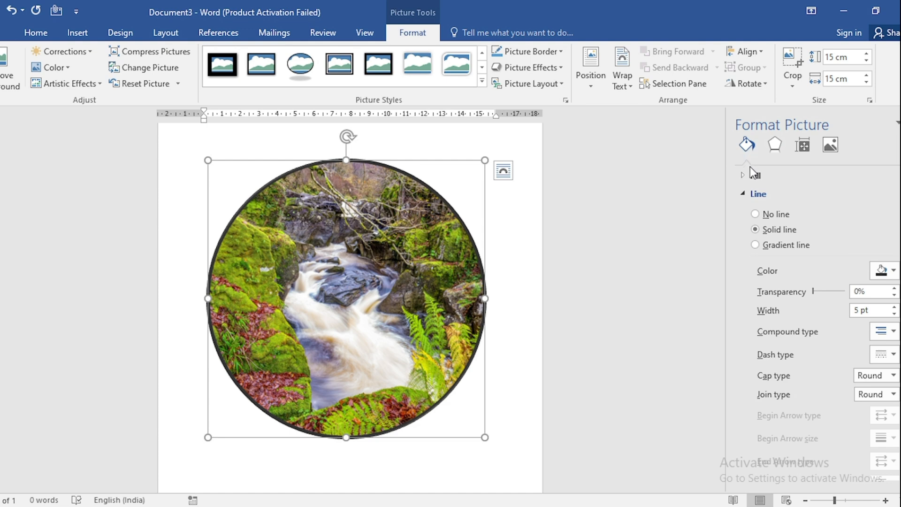
{"action": "left_click", "coordinate": [755, 214]}
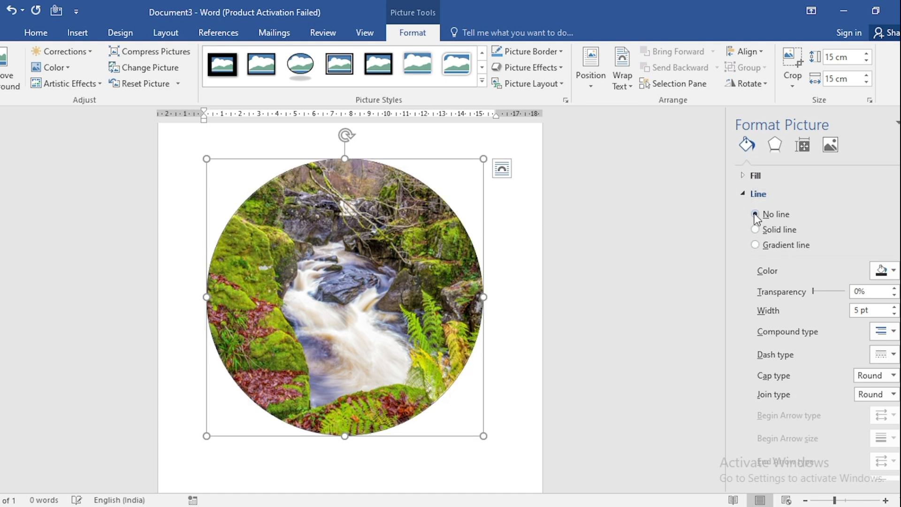
{"action": "left_click", "coordinate": [502, 277]}
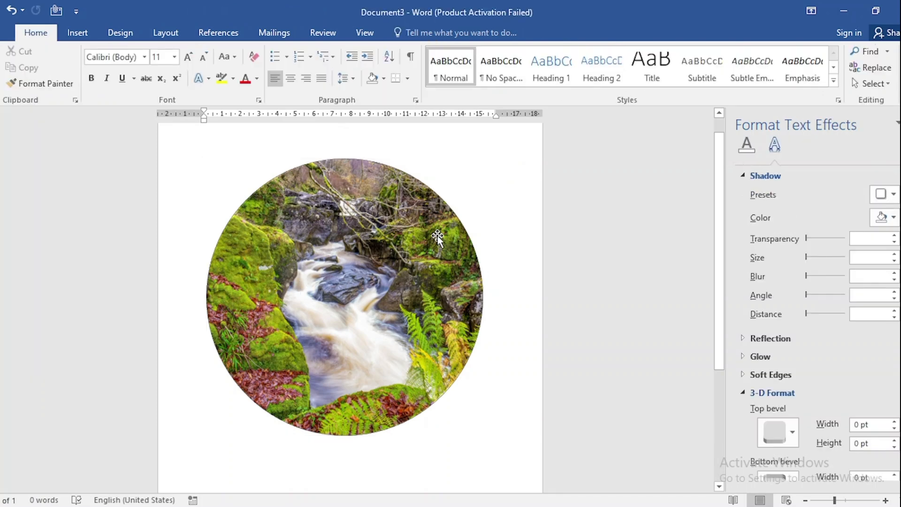
Set the circular picture's text wrapping to In Front of Text and move it lower on the page.
{"action": "left_click", "coordinate": [304, 294]}
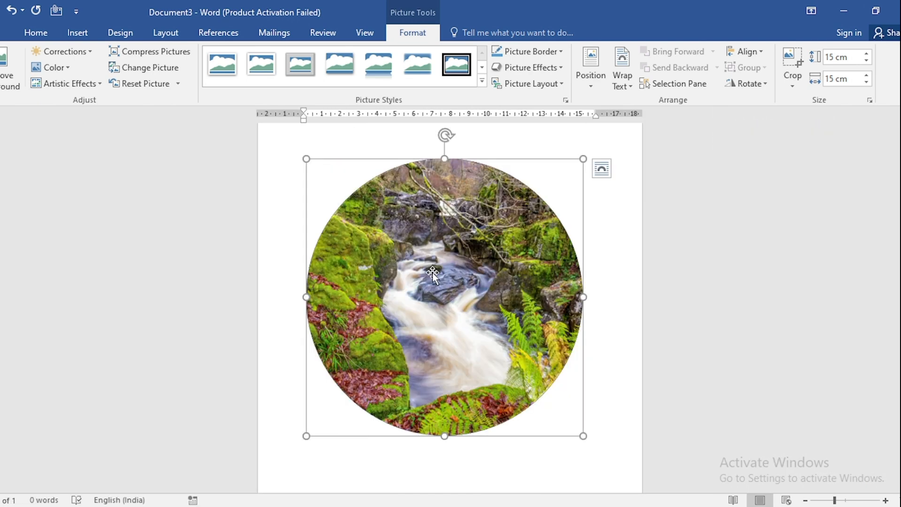
{"action": "right_click", "coordinate": [433, 272]}
{"action": "mouse_move", "coordinate": [502, 231]}
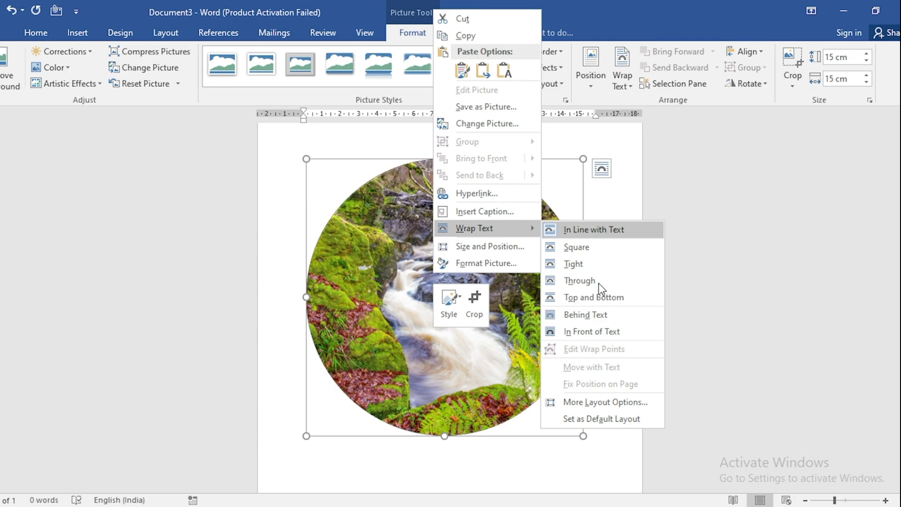
{"action": "left_click", "coordinate": [587, 333]}
{"action": "left_click_drag", "start_coordinate": [429, 292], "coordinate": [458, 389]}
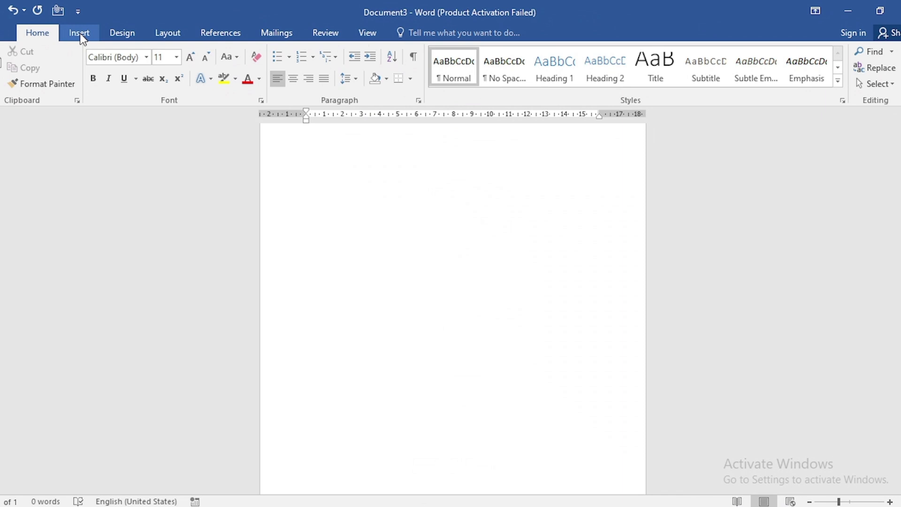
Insert the picture "2. Nature .jpg" from the nature image folder inside Pictures into the blank page.
{"action": "left_click", "coordinate": [79, 34]}
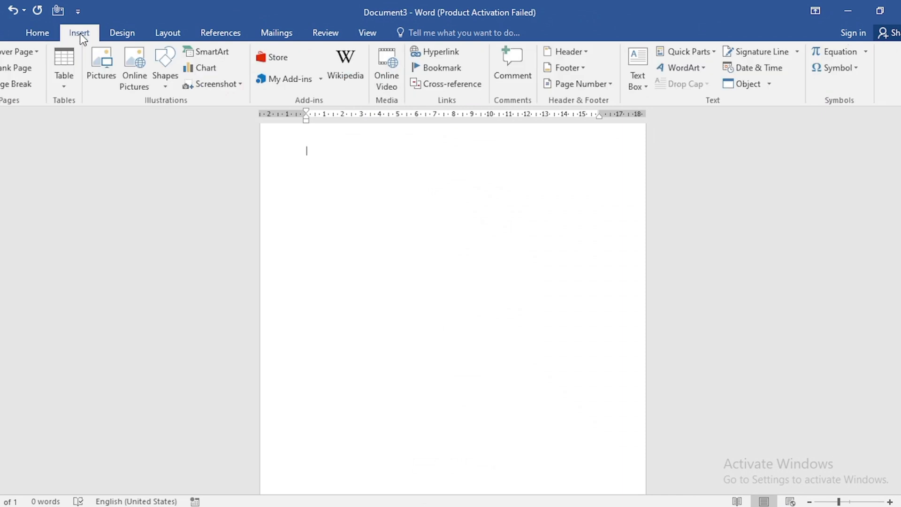
{"action": "left_click", "coordinate": [97, 66]}
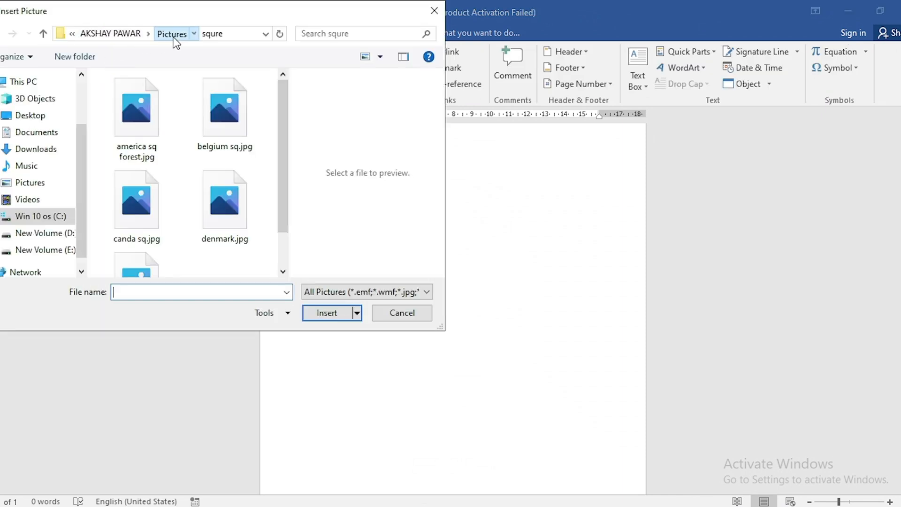
{"action": "left_click", "coordinate": [172, 34]}
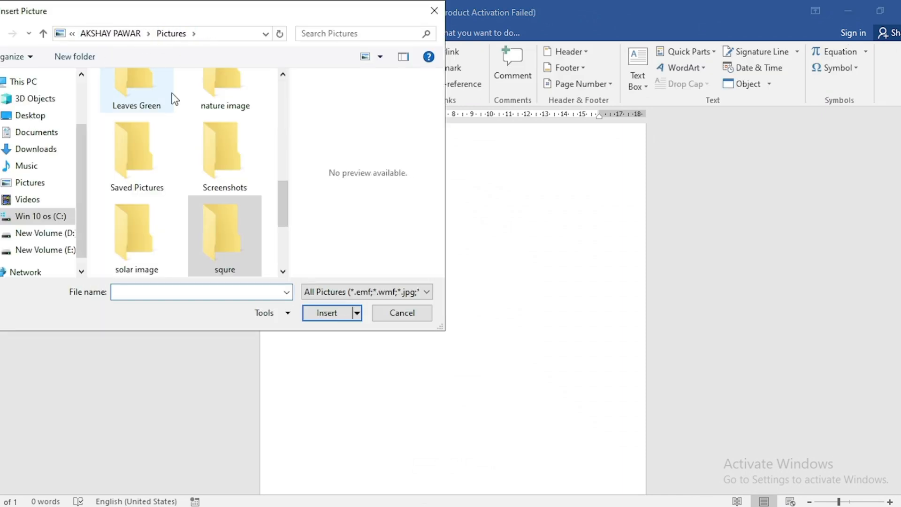
{"action": "double_click", "coordinate": [218, 92]}
{"action": "left_click", "coordinate": [218, 93]}
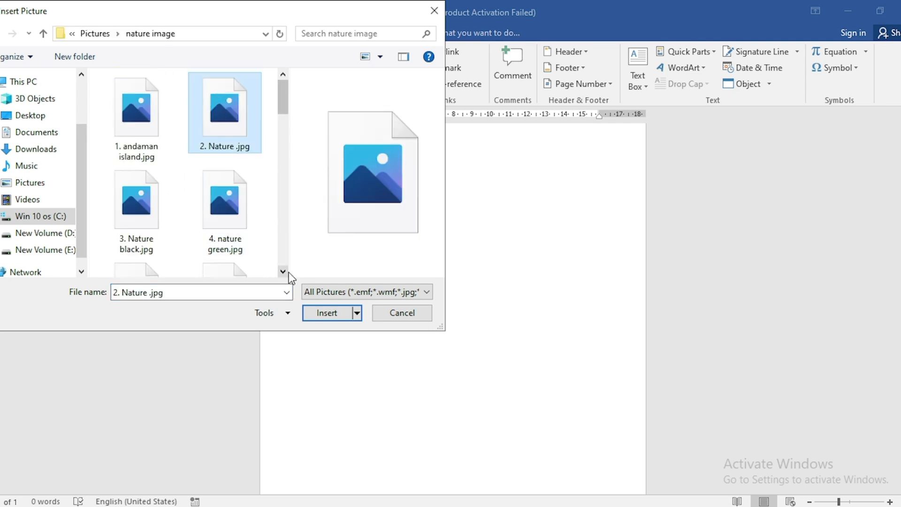
{"action": "left_click", "coordinate": [327, 319]}
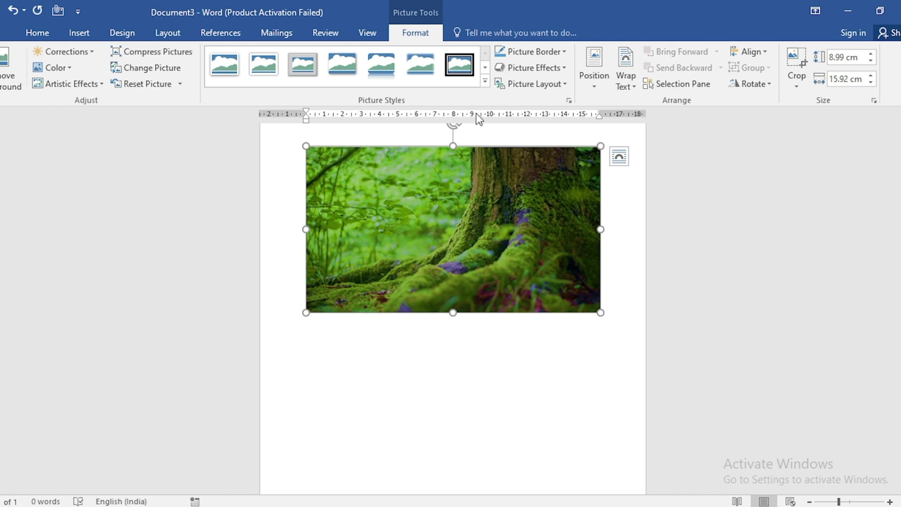
Try the black-framed oval picture style on the rectangular forest picture and undo it.
{"action": "left_click", "coordinate": [485, 84]}
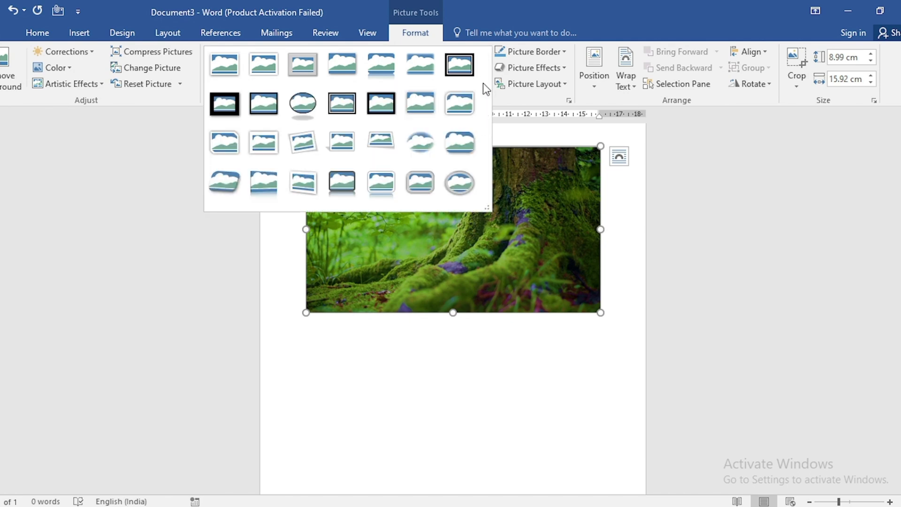
{"action": "left_click", "coordinate": [302, 110]}
{"action": "left_click", "coordinate": [334, 217]}
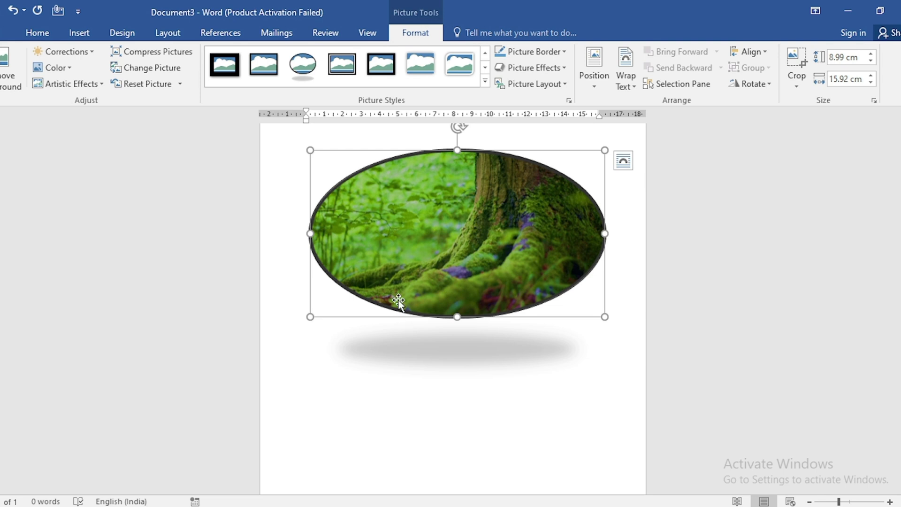
{"action": "key", "text": "ctrl+z"}
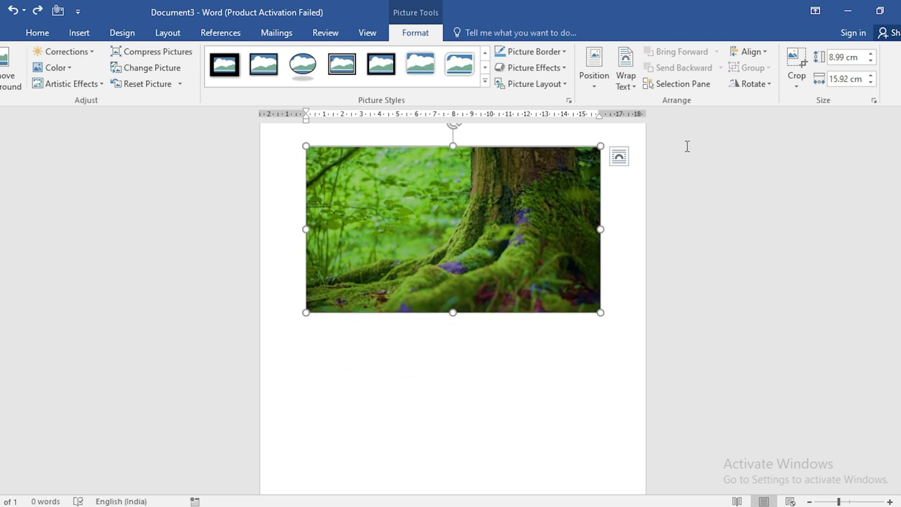
Crop the forest picture to a 1:1 aspect ratio, shifting the image inside the crop frame to centre the tree trunk.
{"action": "left_click", "coordinate": [792, 87]}
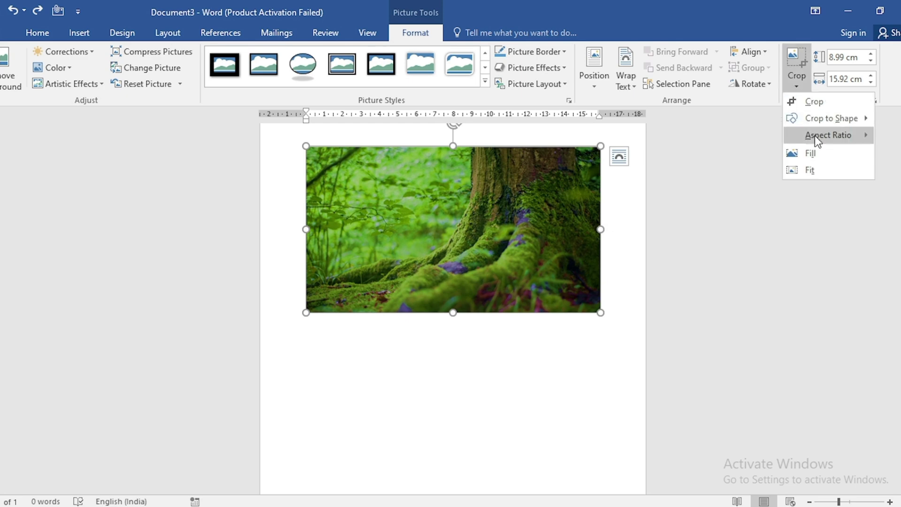
{"action": "mouse_move", "coordinate": [817, 140]}
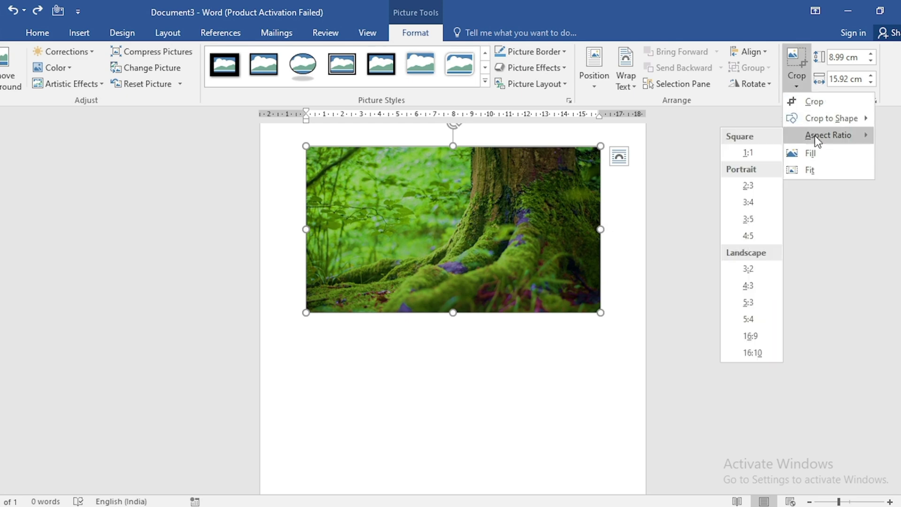
{"action": "left_click", "coordinate": [749, 153]}
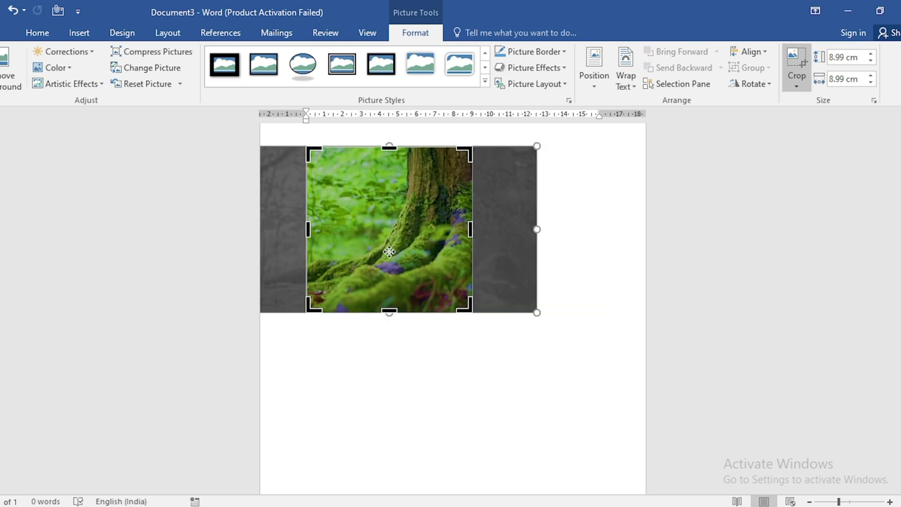
{"action": "left_click_drag", "start_coordinate": [384, 237], "coordinate": [366, 244]}
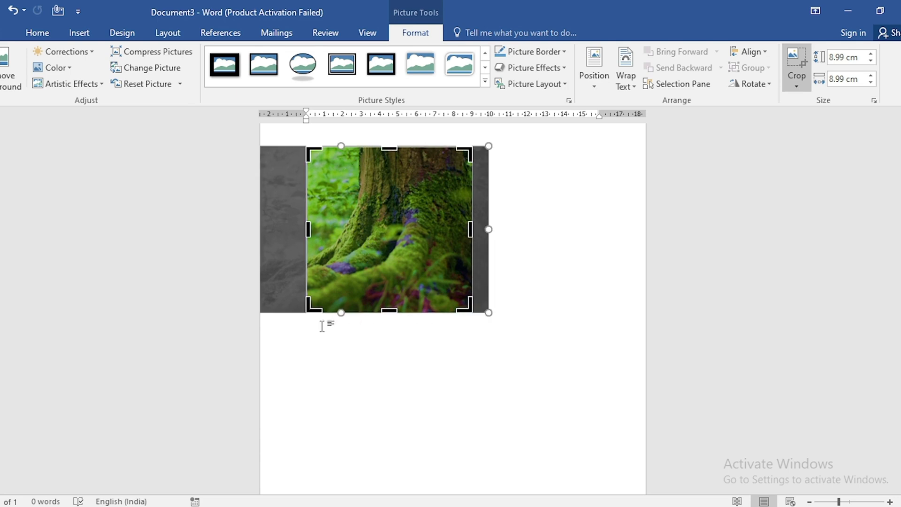
{"action": "left_click", "coordinate": [553, 233]}
Crop the square forest picture to the oval basic shape so it forms a circle.
{"action": "left_click", "coordinate": [390, 229]}
{"action": "left_click", "coordinate": [798, 85]}
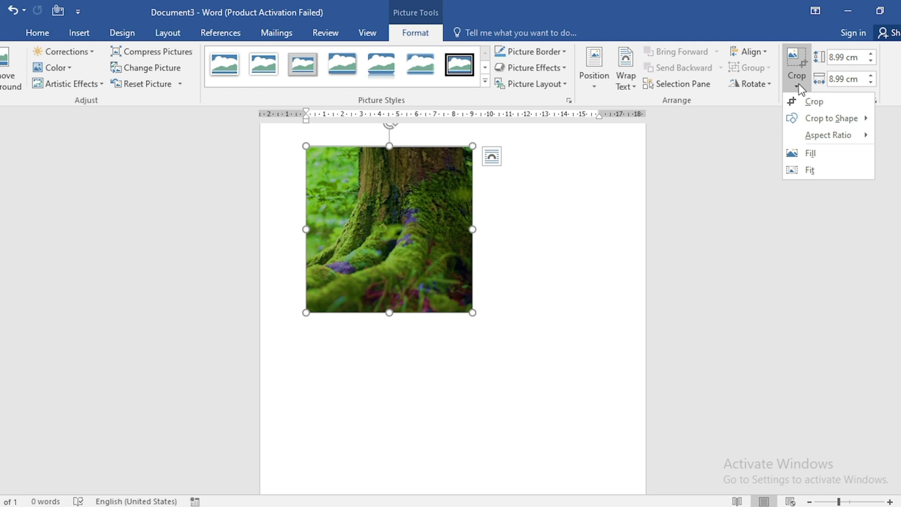
{"action": "mouse_move", "coordinate": [831, 124]}
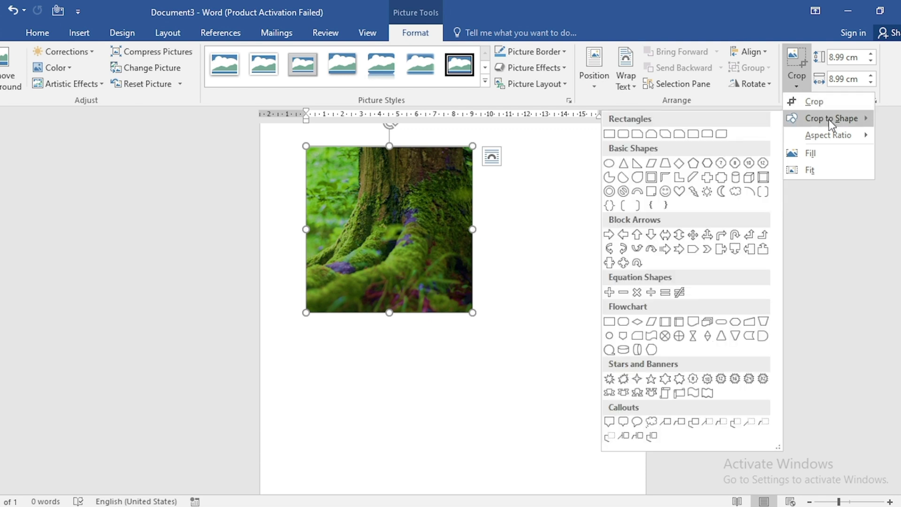
{"action": "left_click", "coordinate": [609, 164]}
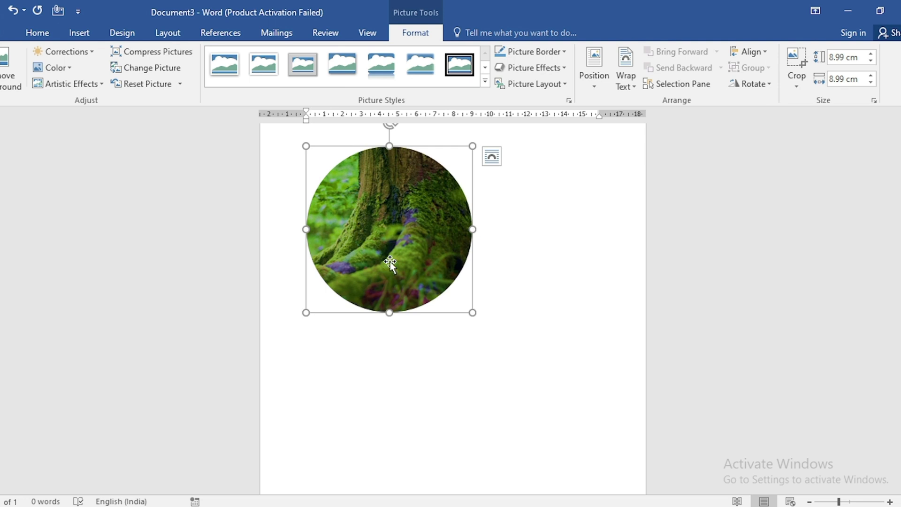